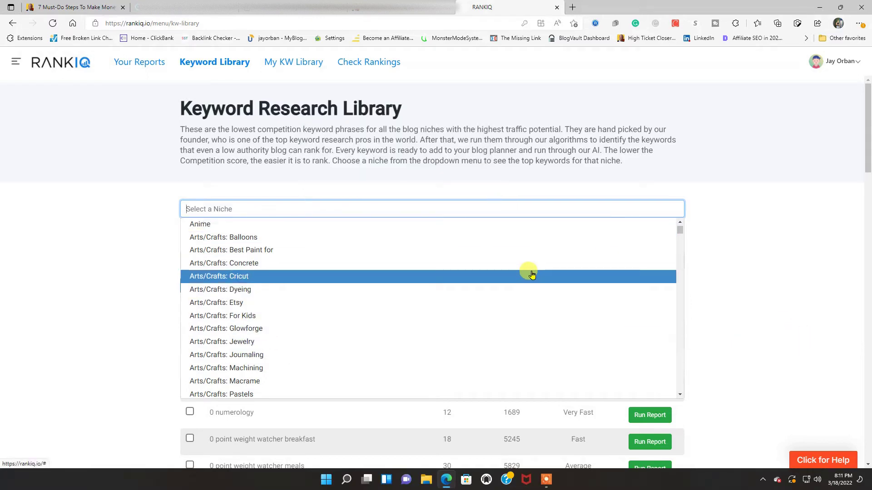
Review the keyword library's available niches from arts and crafts through blogging and business to the Christian categories.
scroll(531, 275, "down", 2)
scroll(531, 278, "up", 3)
scroll(530, 278, "up", 1)
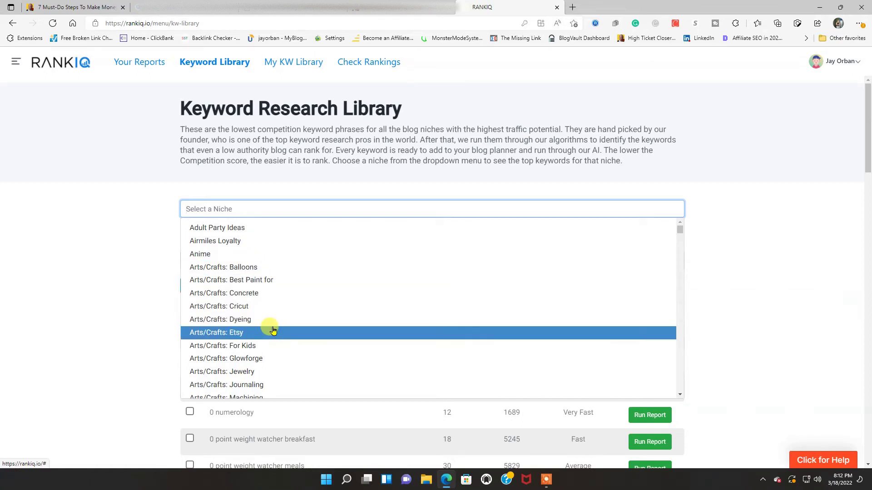
scroll(273, 330, "down", 2)
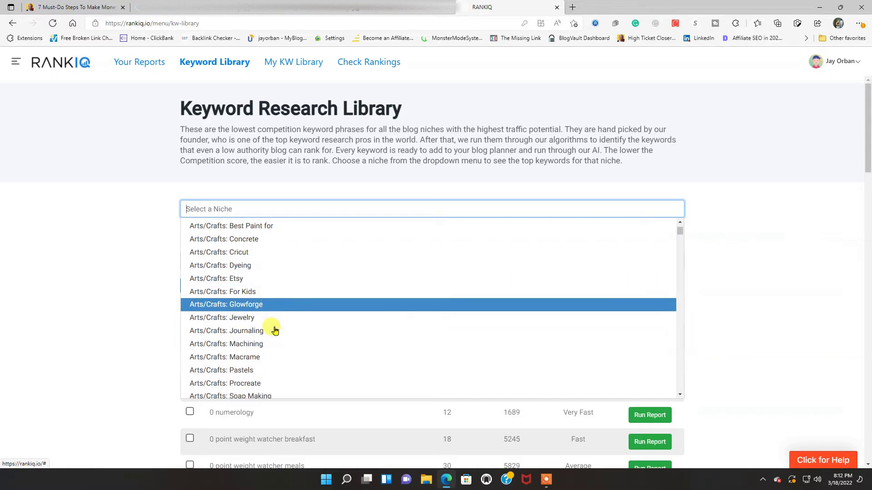
scroll(274, 331, "down", 4)
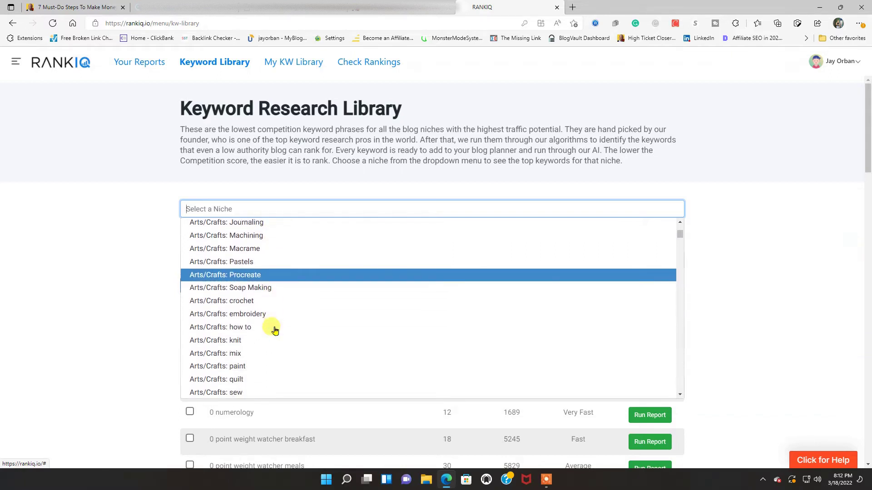
scroll(275, 331, "down", 6)
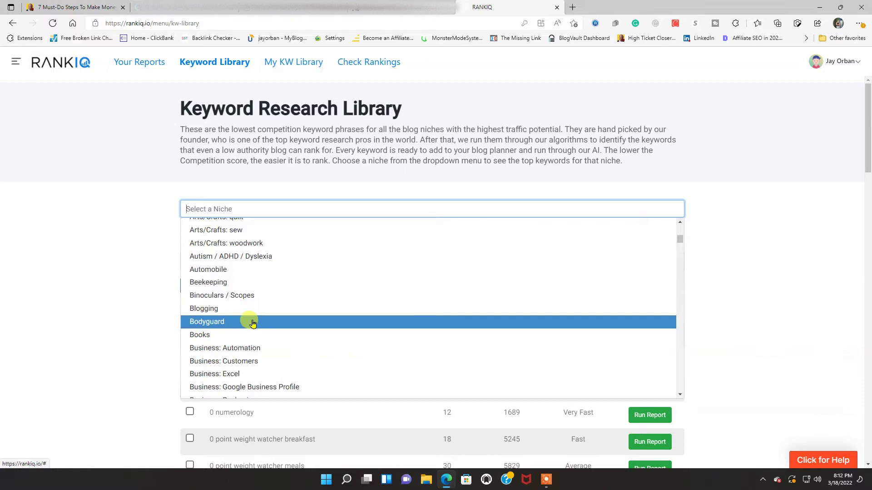
scroll(284, 347, "down", 2)
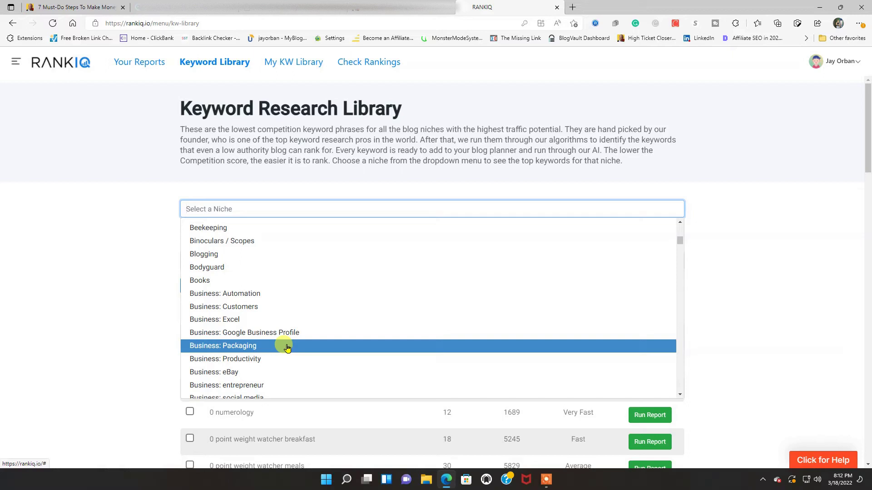
scroll(286, 348, "down", 2)
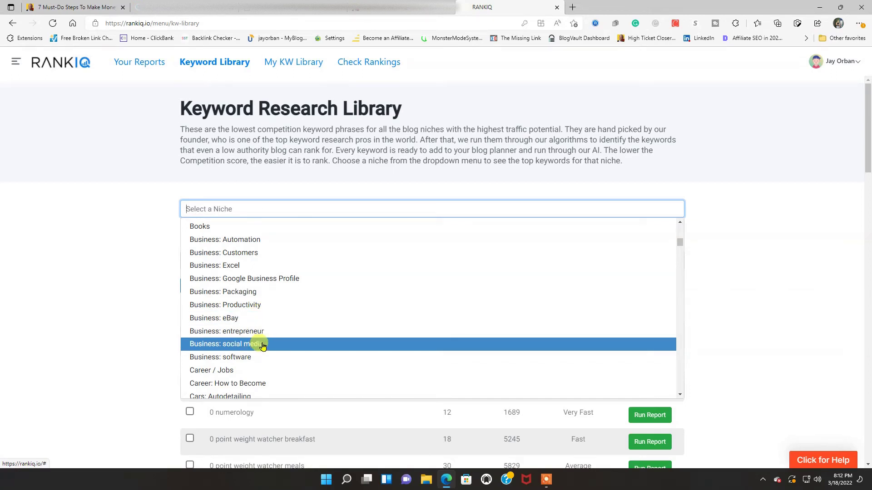
scroll(262, 345, "down", 2)
scroll(278, 346, "down", 2)
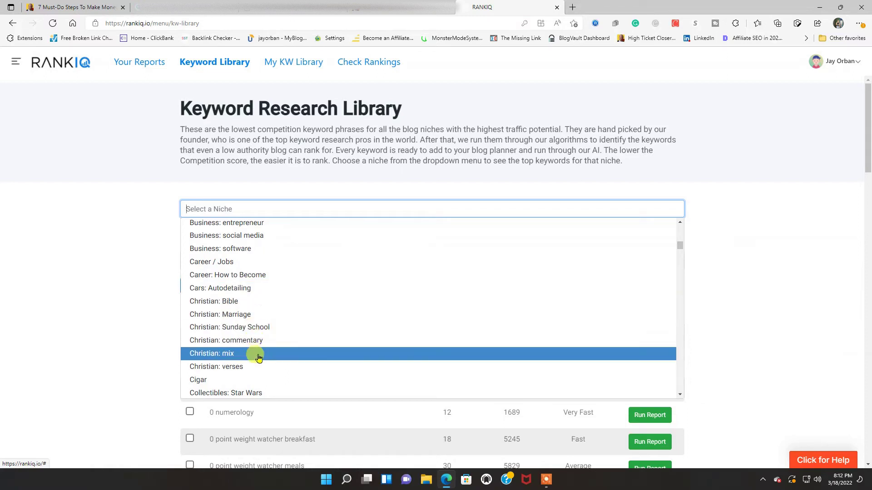
Examine the niche options covering computers, decor, dogs and cats, education, fashion and fitness.
scroll(335, 352, "down", 4)
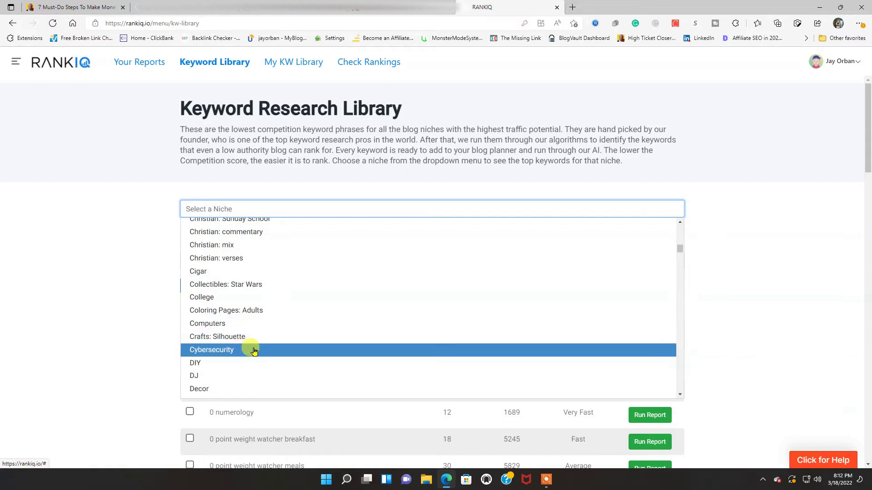
scroll(271, 363, "down", 4)
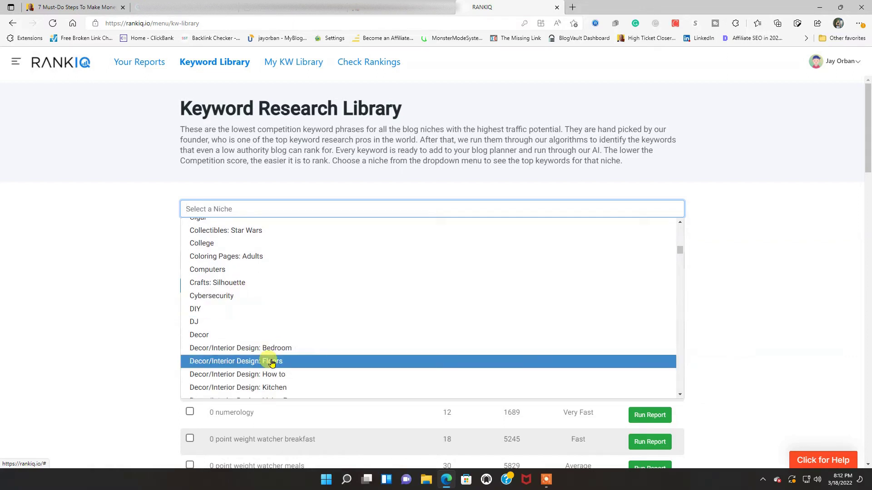
scroll(271, 363, "down", 2)
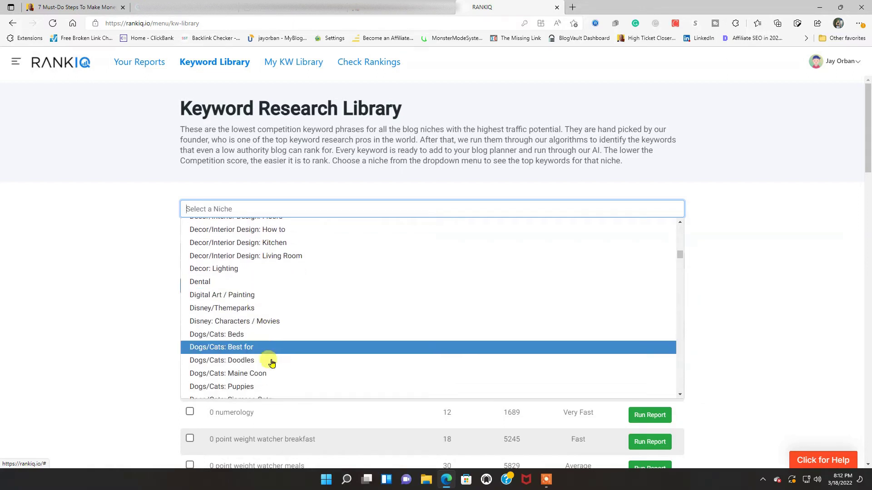
scroll(271, 362, "down", 1)
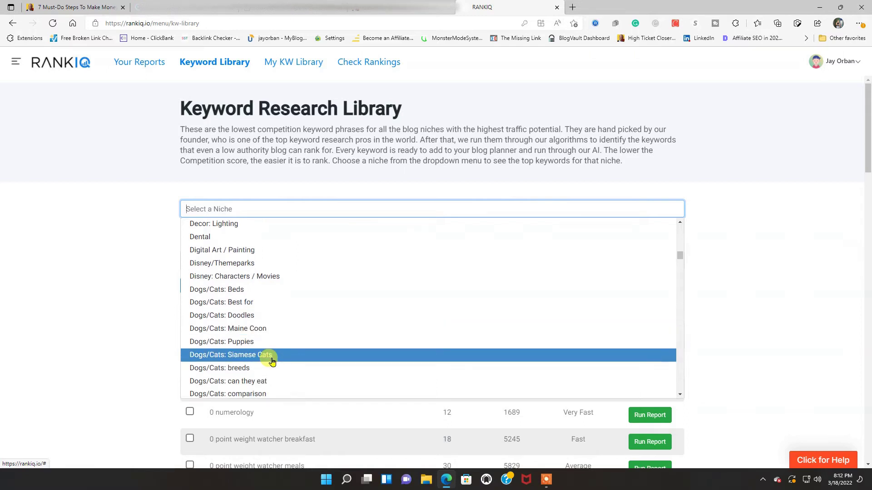
scroll(272, 362, "down", 3)
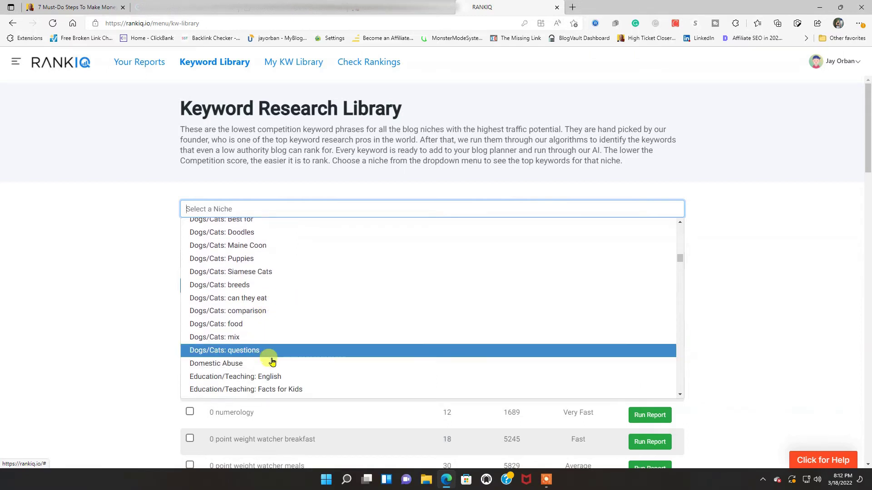
scroll(271, 362, "down", 4)
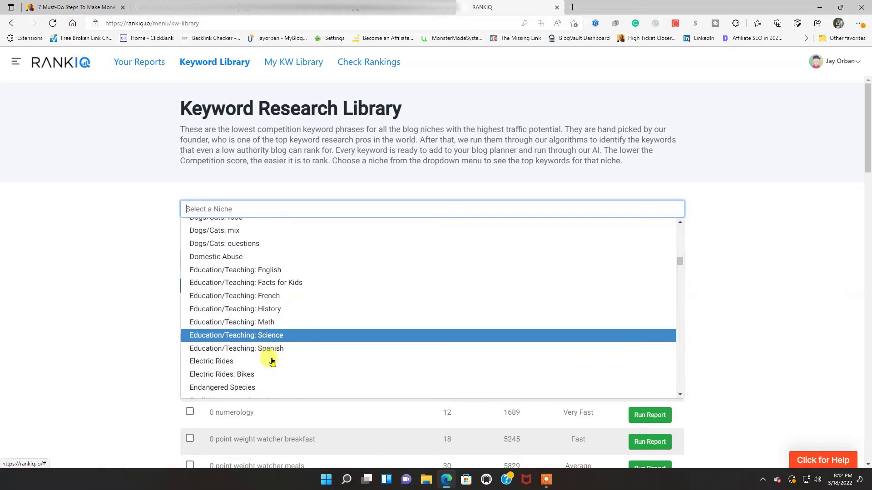
scroll(272, 362, "down", 5)
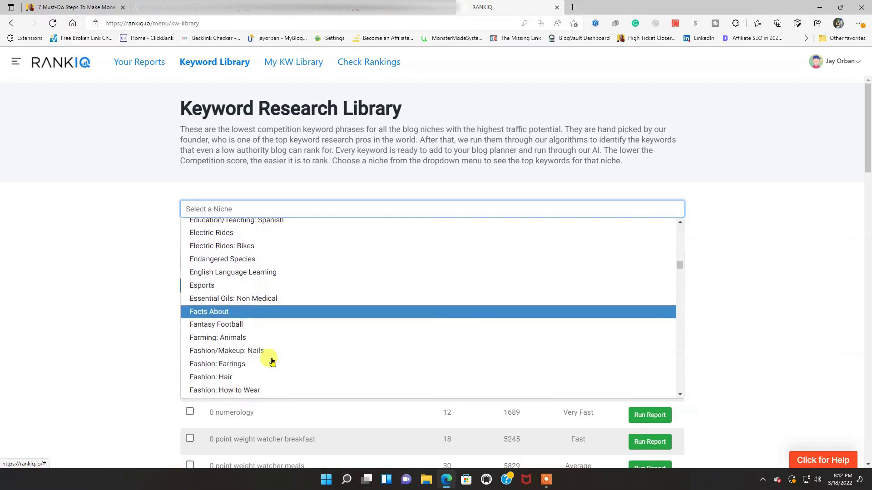
scroll(271, 362, "down", 6)
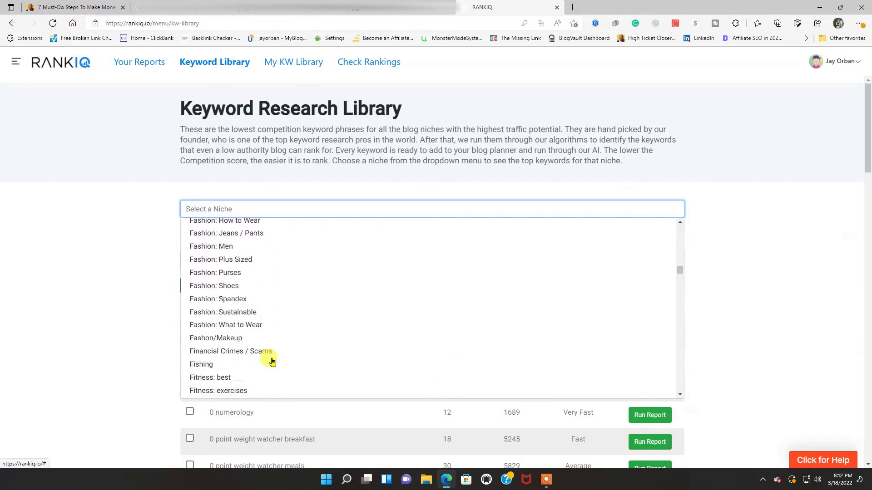
scroll(272, 362, "down", 6)
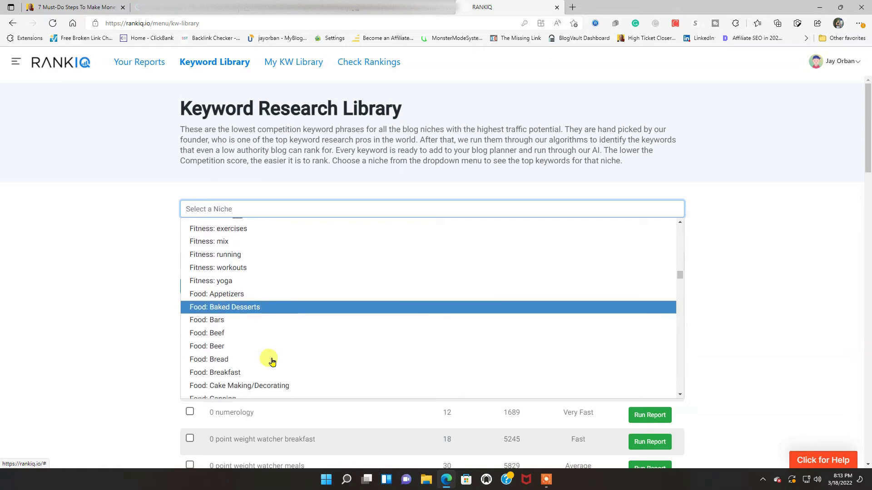
Look through the food niches, from baked desserts and bread to recipes, vegan and wine.
scroll(271, 362, "down", 4)
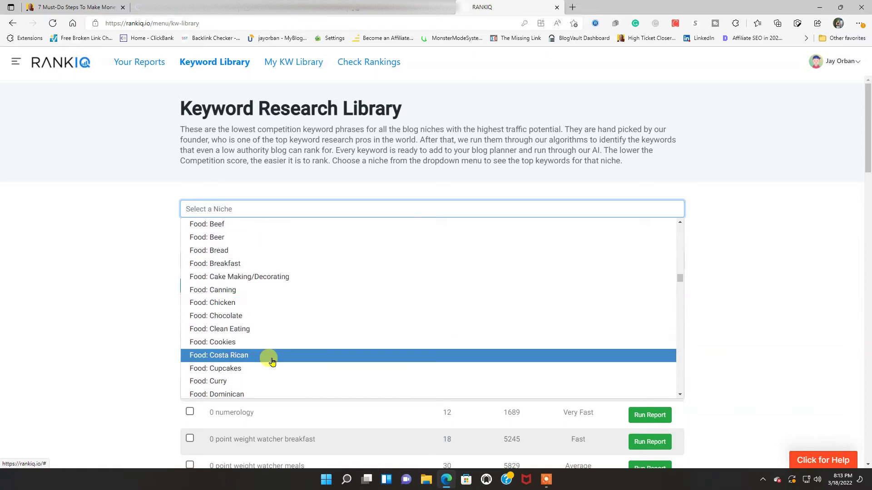
scroll(273, 357, "up", 2)
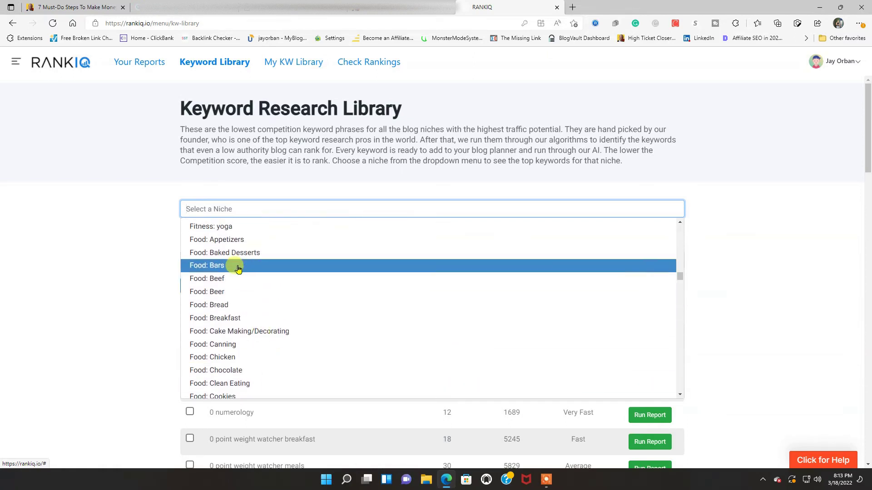
scroll(266, 316, "up", 1)
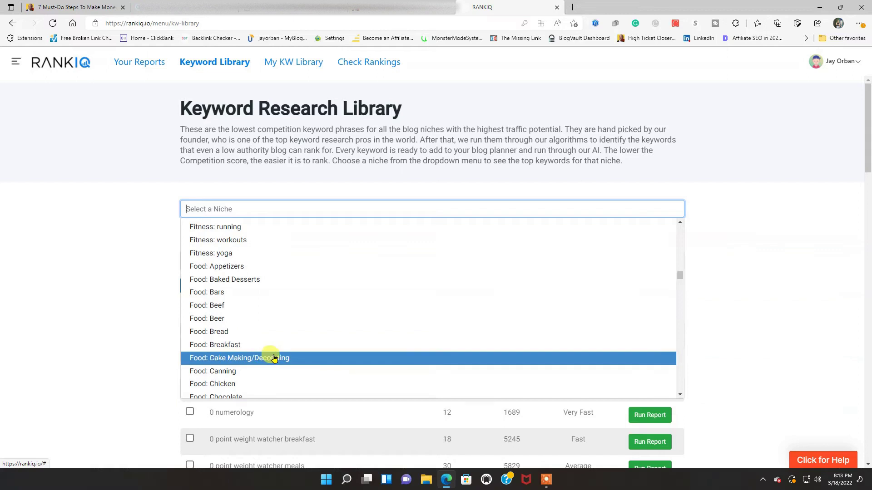
scroll(273, 356, "down", 3)
scroll(274, 358, "down", 7)
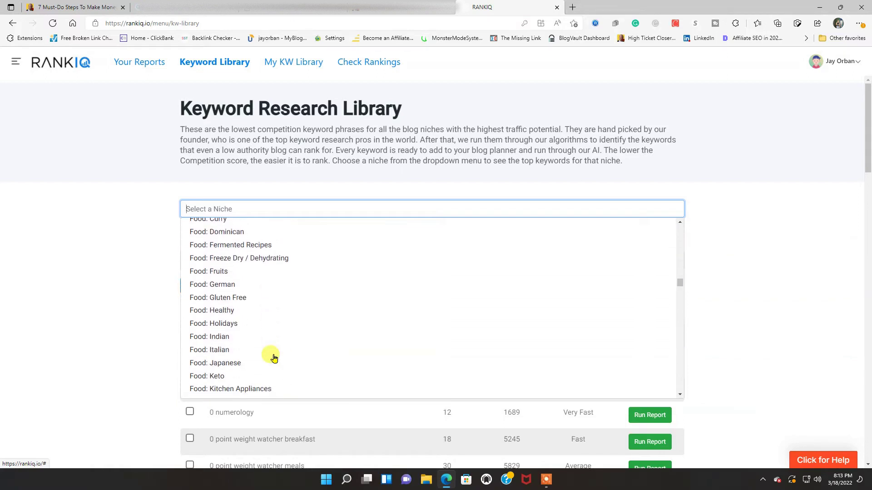
scroll(274, 358, "down", 7)
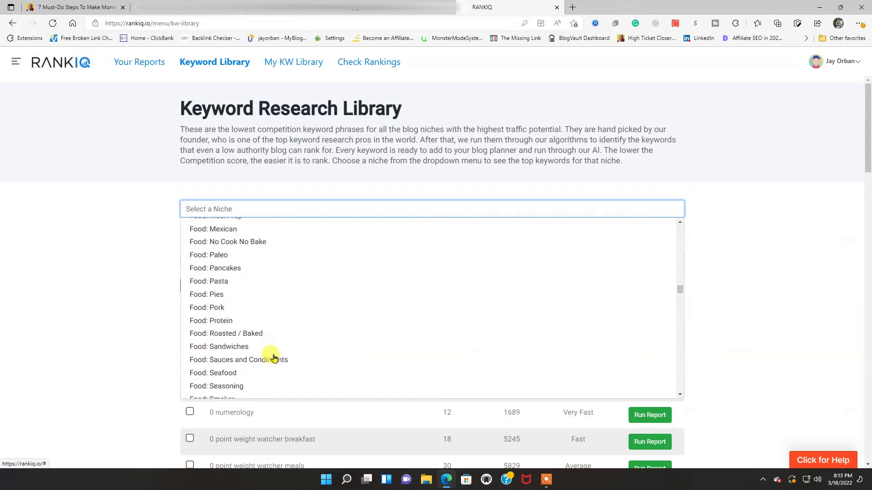
scroll(273, 358, "down", 7)
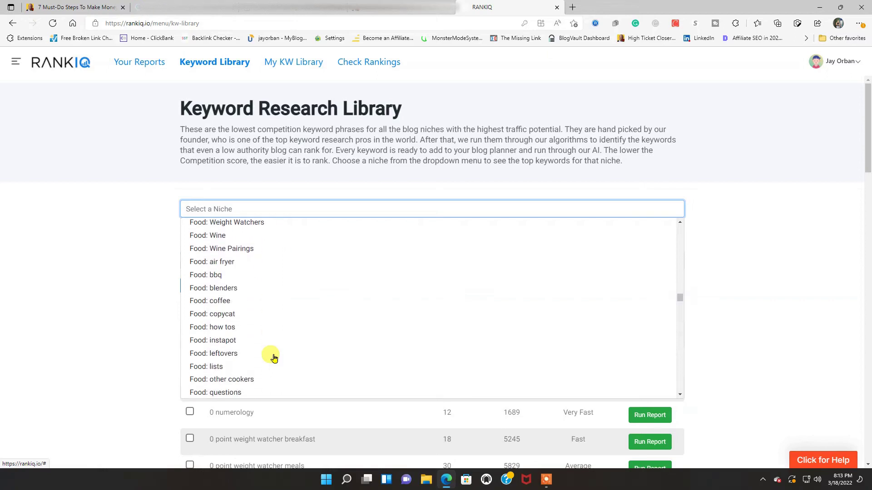
scroll(274, 358, "down", 2)
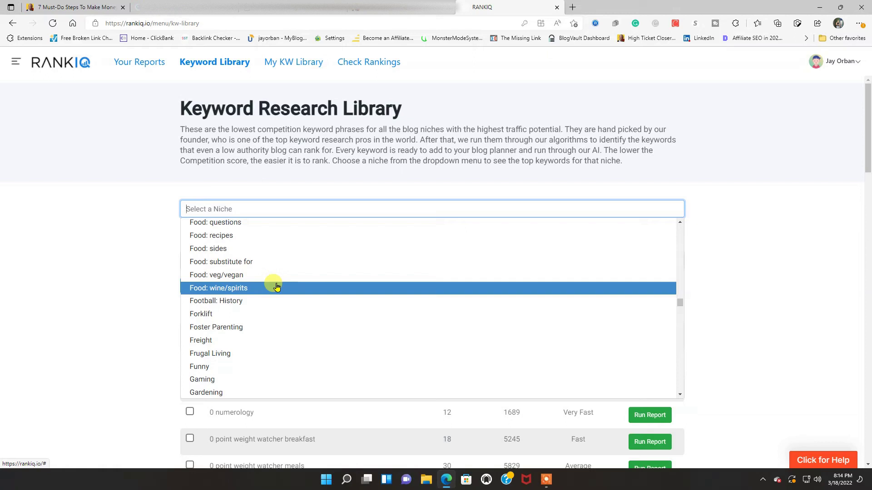
Browse the remaining niche options from gardening through health, home, mom, outdoors and parenting to personal finance.
scroll(384, 351, "down", 1)
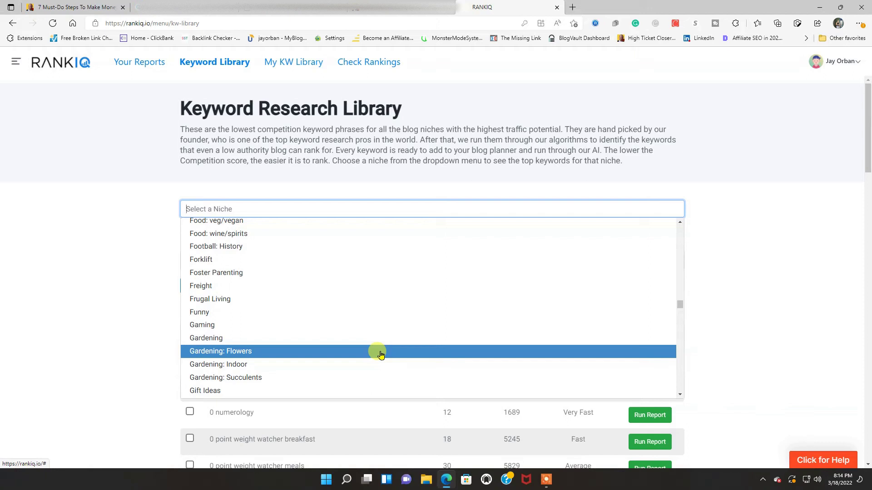
scroll(380, 355, "down", 1)
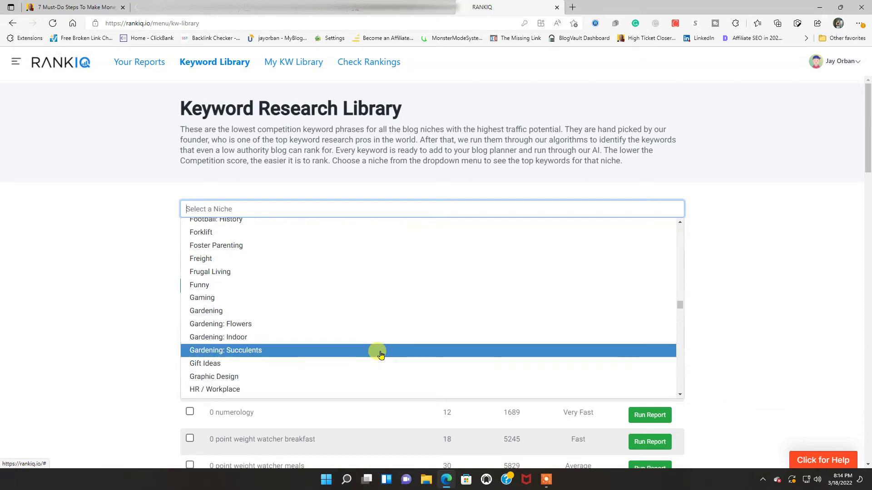
scroll(380, 355, "down", 1)
scroll(381, 355, "down", 1)
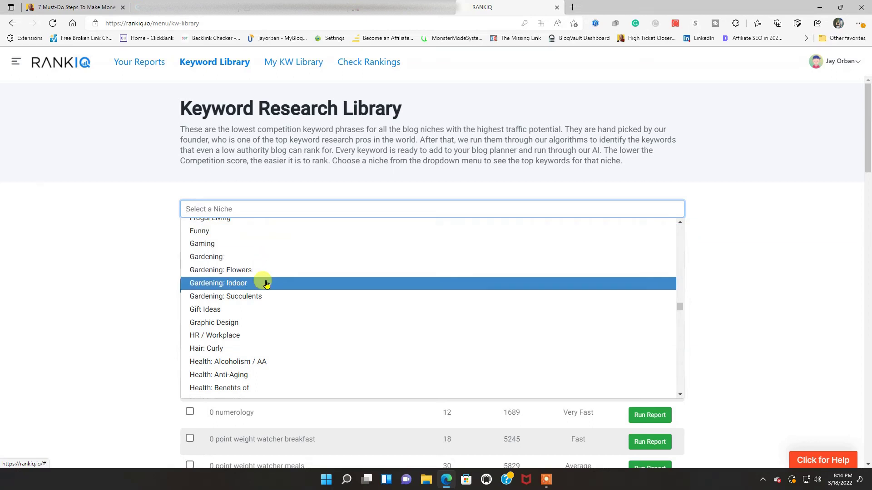
scroll(348, 359, "down", 1)
scroll(348, 359, "down", 4)
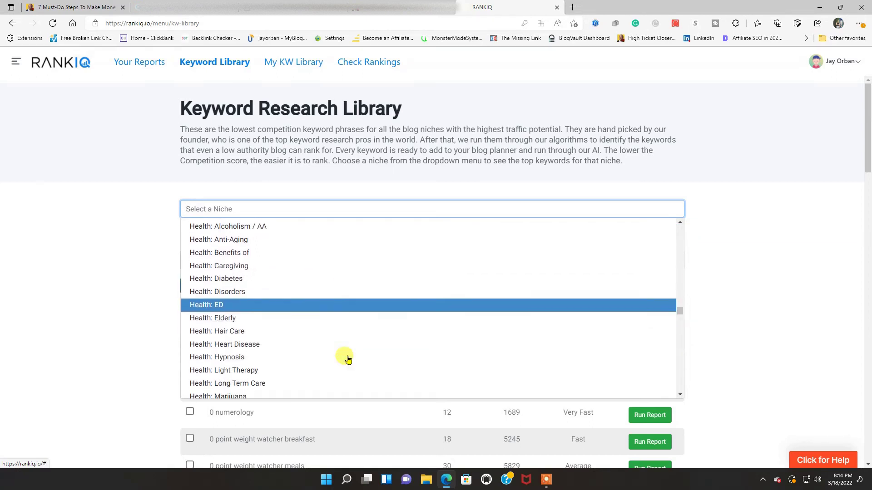
scroll(348, 359, "down", 8)
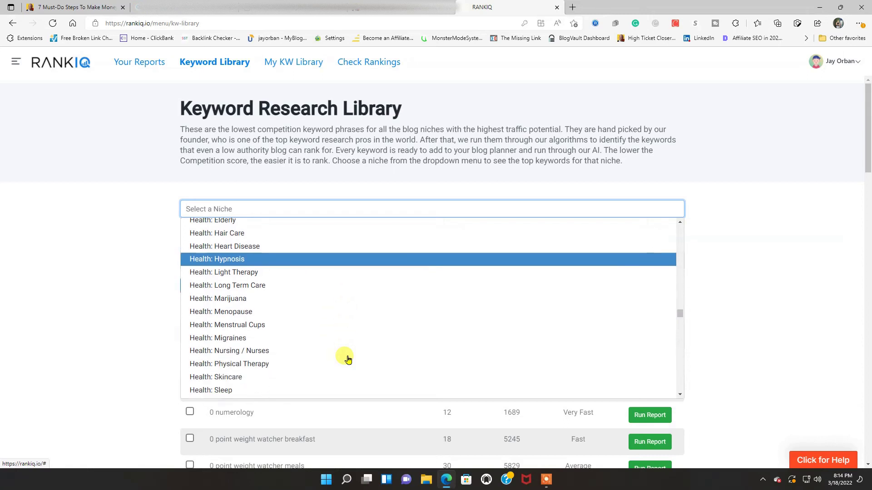
scroll(348, 359, "down", 8)
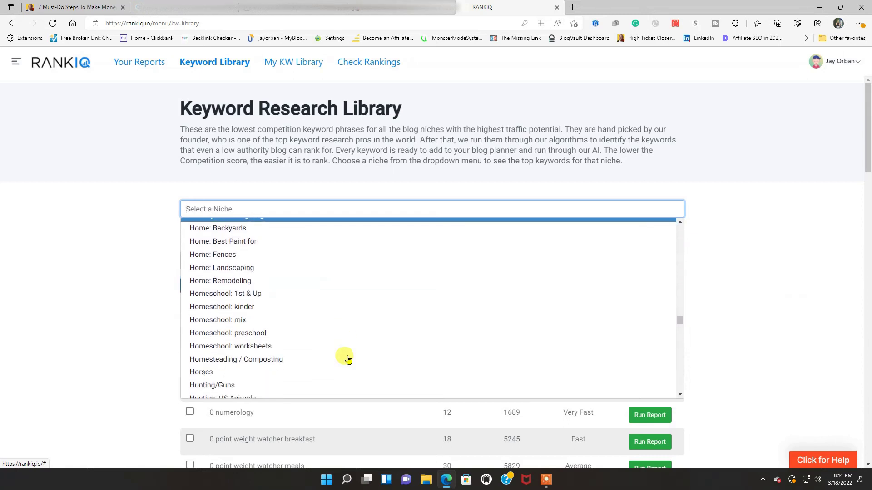
scroll(348, 360, "down", 3)
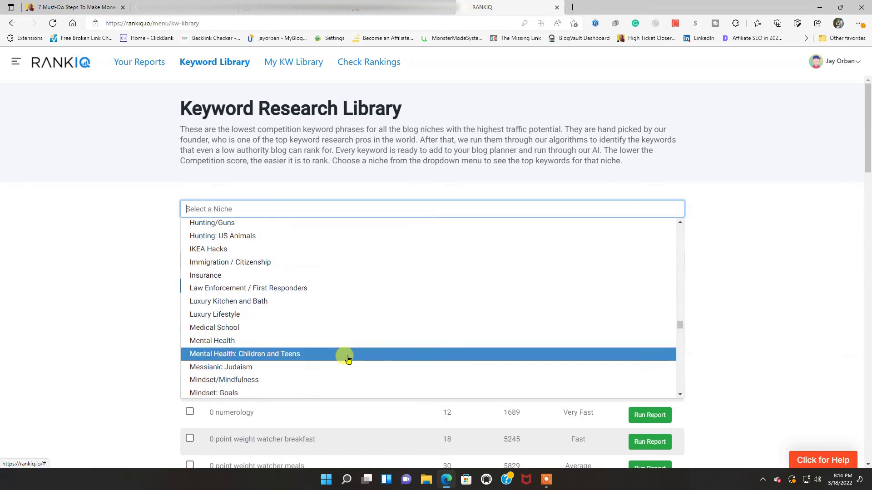
scroll(348, 359, "down", 8)
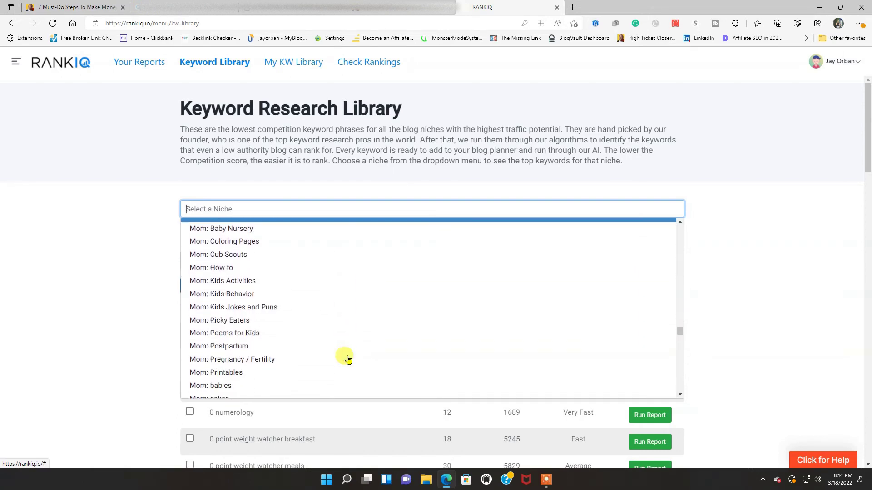
scroll(348, 359, "down", 8)
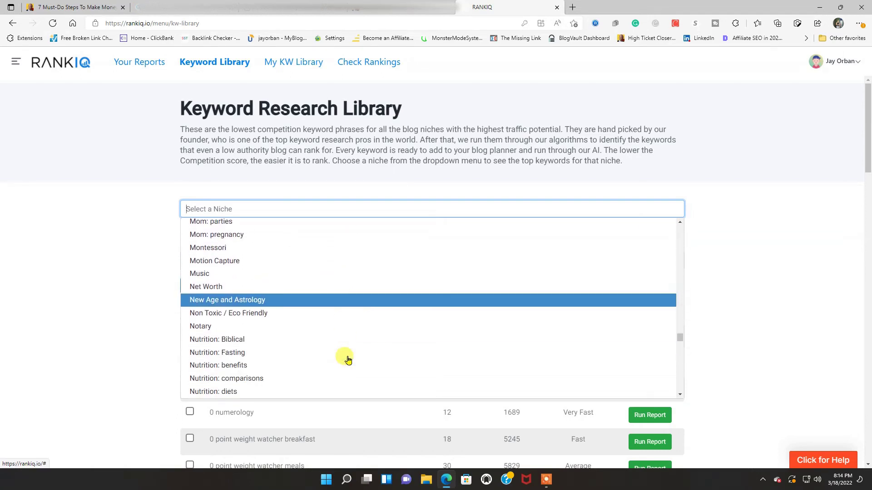
scroll(347, 360, "down", 6)
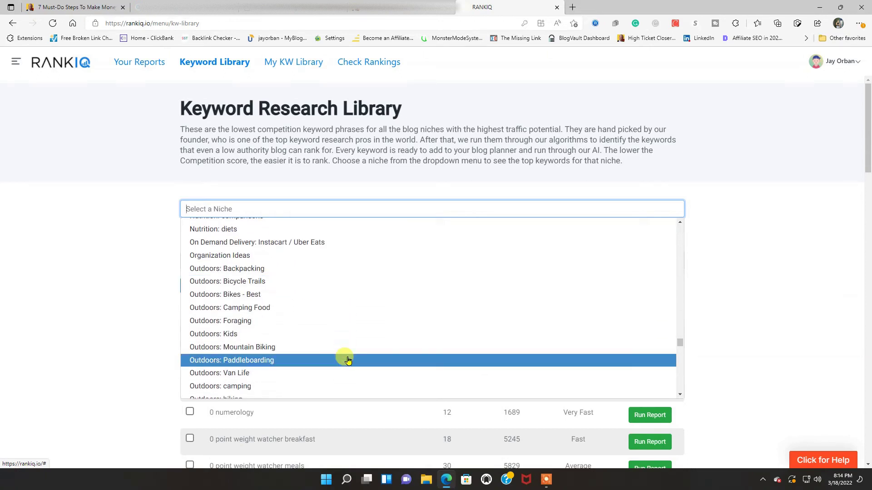
scroll(348, 359, "down", 6)
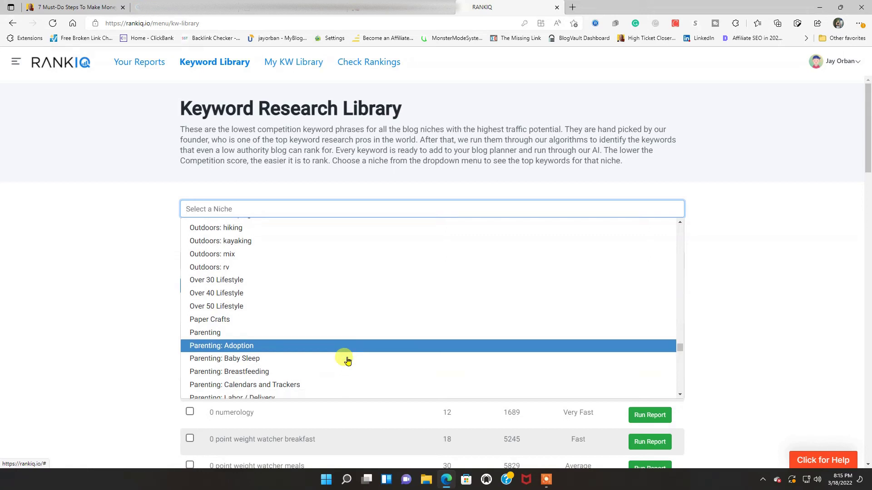
scroll(348, 360, "down", 3)
scroll(348, 360, "down", 4)
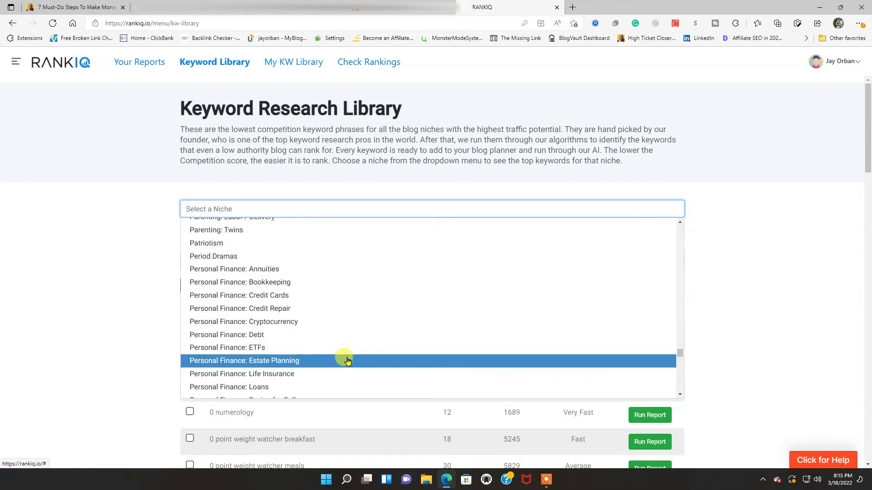
Look through the final niche options, from personal finance and pets through relationships, sports and travel to weddings and window film.
scroll(348, 360, "down", 8)
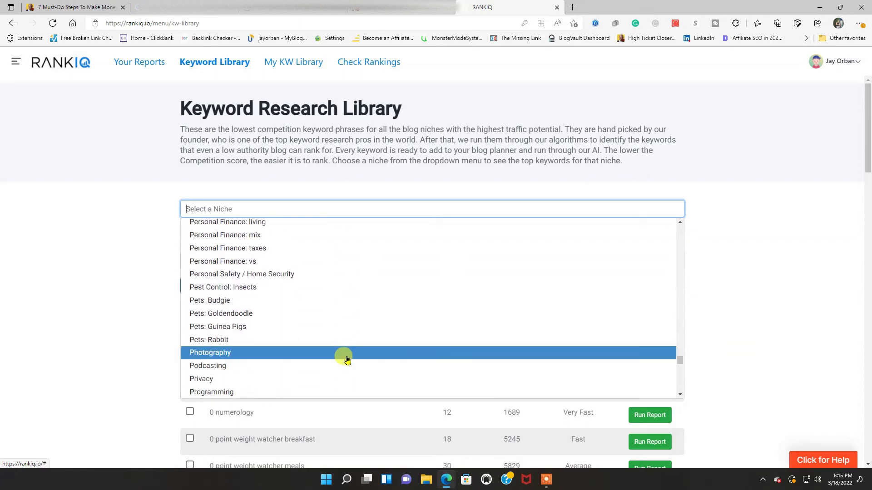
scroll(348, 360, "down", 3)
scroll(348, 360, "down", 7)
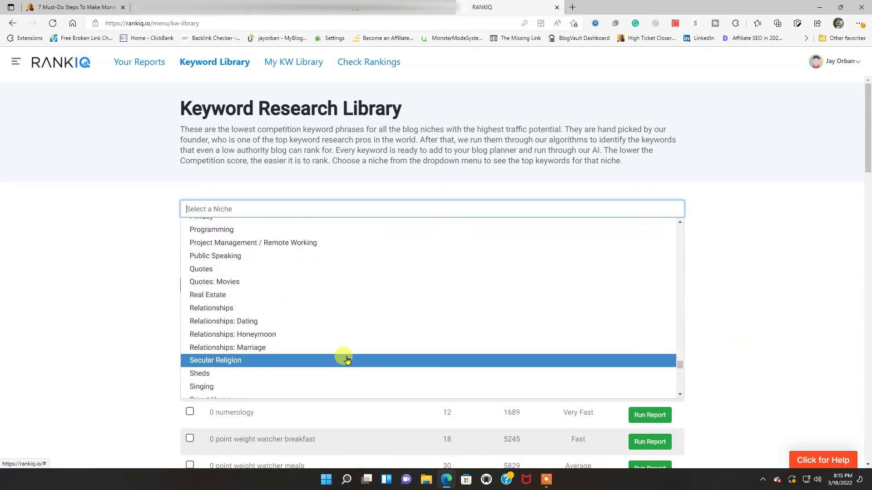
scroll(347, 359, "down", 7)
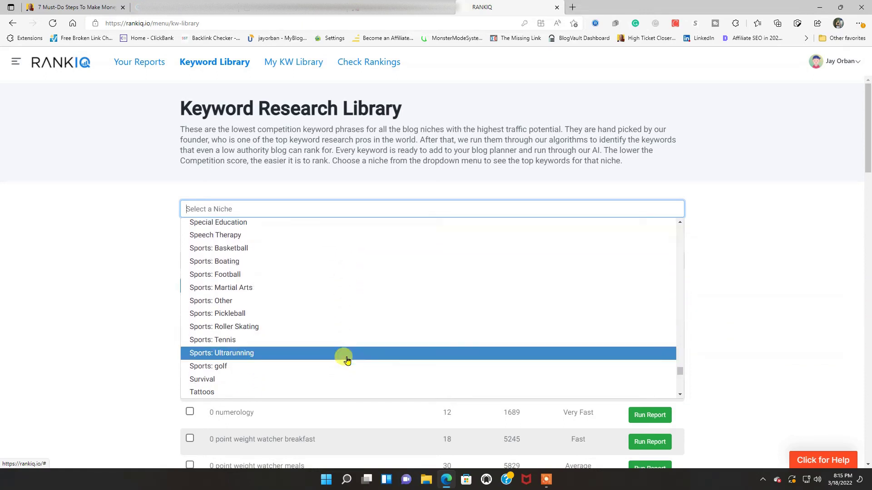
scroll(348, 360, "down", 7)
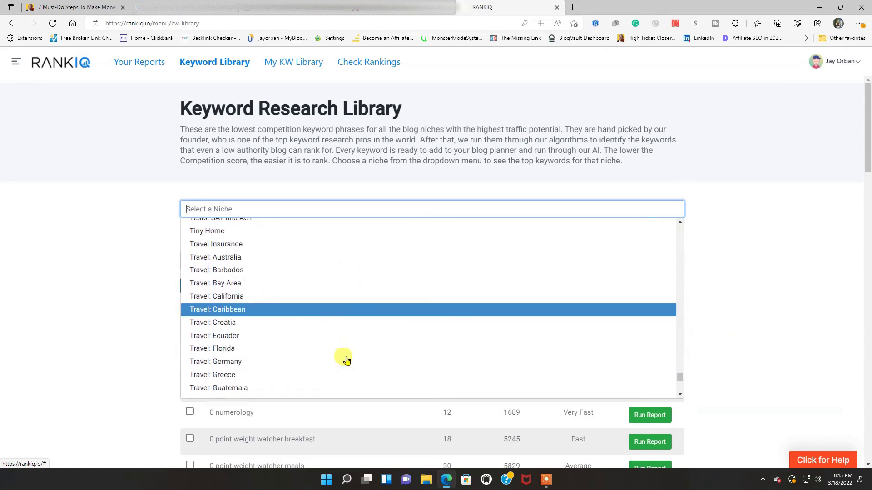
scroll(348, 360, "down", 3)
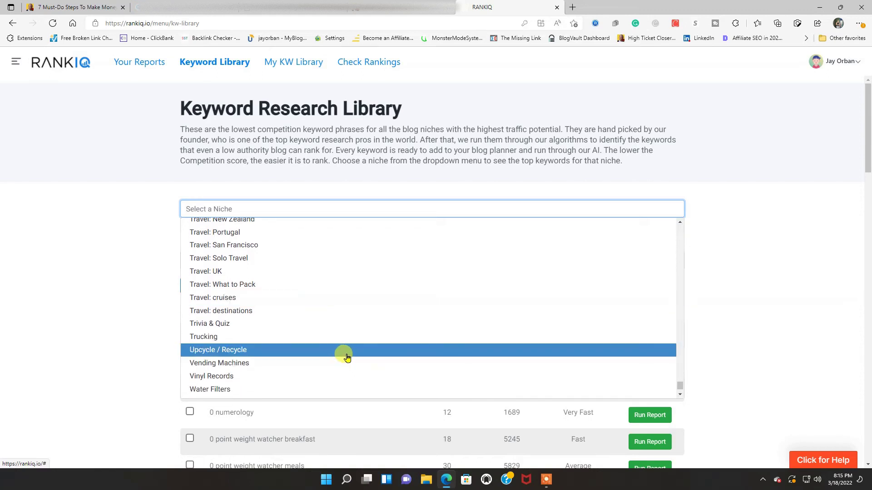
scroll(354, 351, "down", 1)
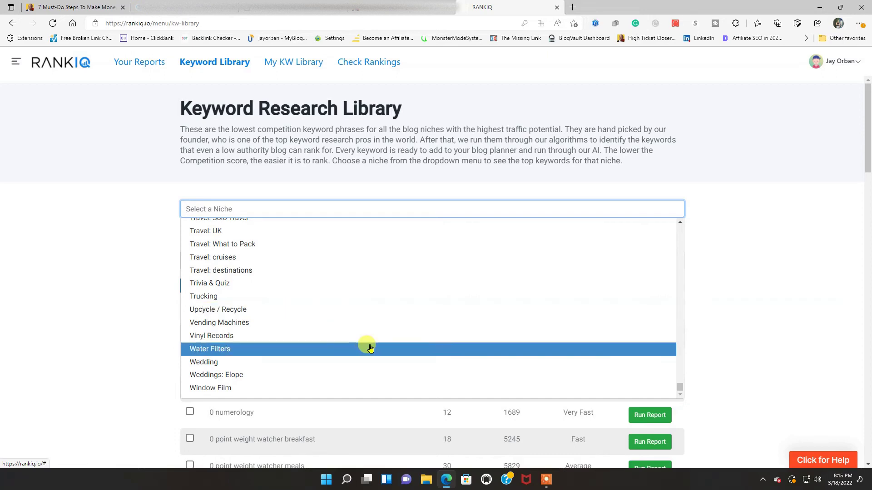
scroll(366, 347, "down", 1)
Go back through the niche options in reverse, past mom, food and education, to Adult Party Ideas at the start.
scroll(350, 322, "up", 10)
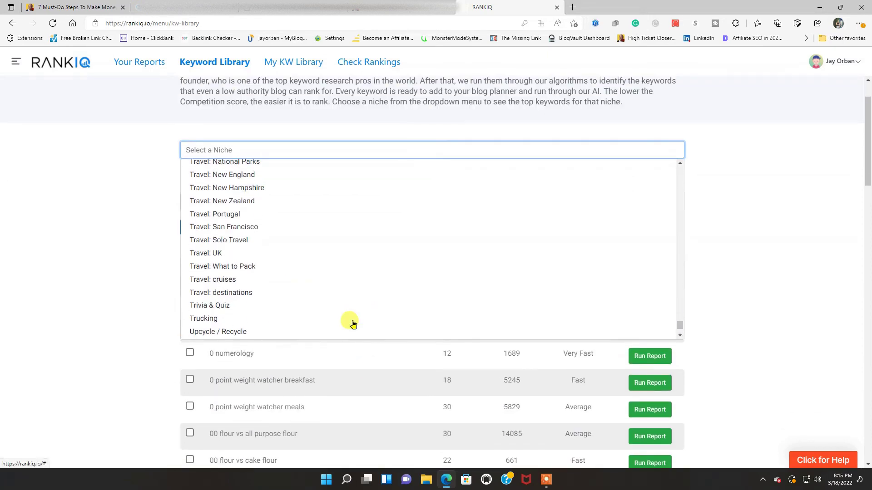
scroll(350, 322, "up", 15)
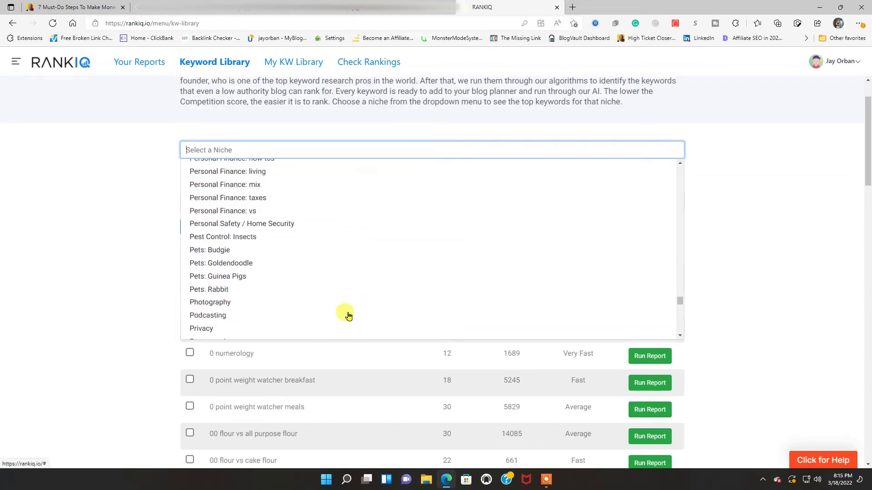
scroll(347, 312, "up", 15)
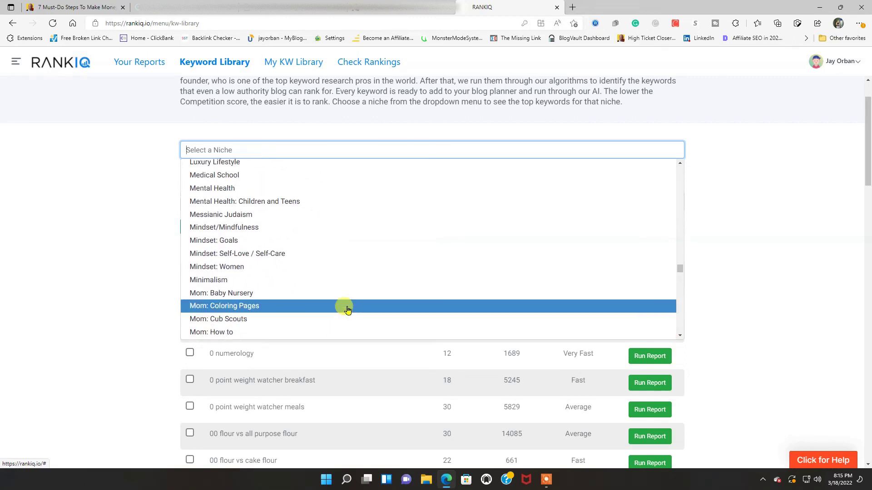
scroll(348, 308, "up", 8)
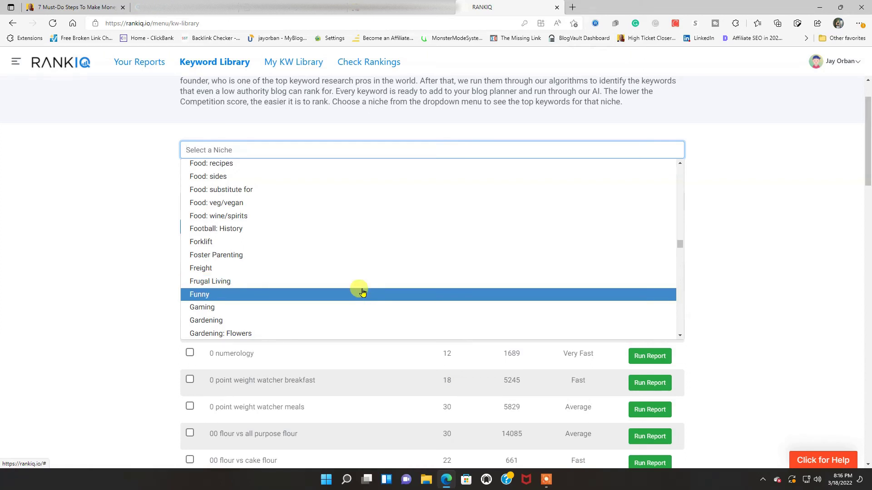
scroll(362, 291, "up", 10)
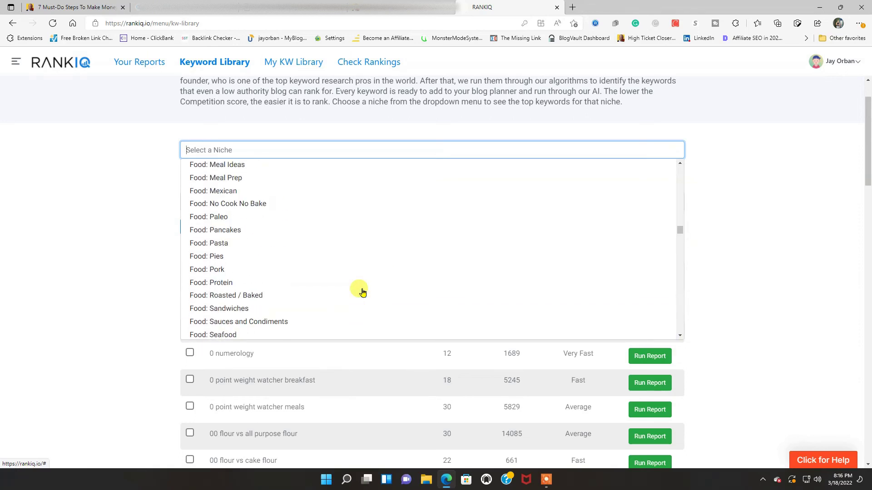
scroll(362, 292, "up", 15)
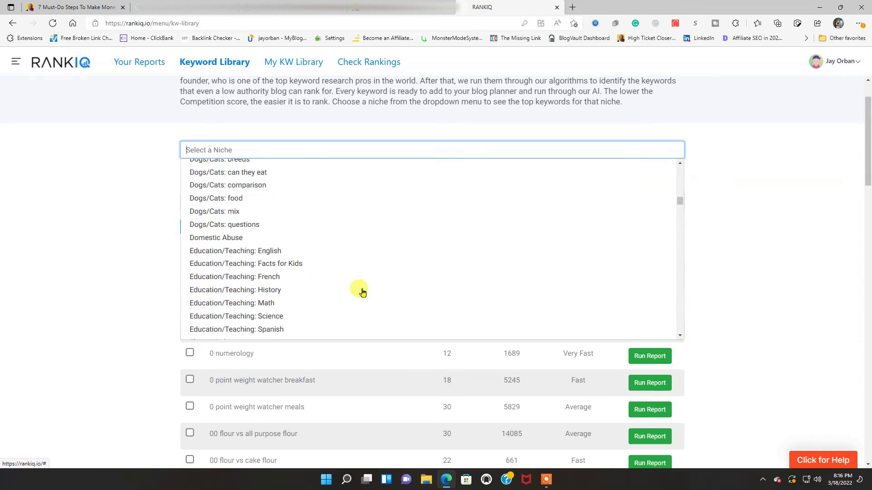
scroll(362, 292, "up", 20)
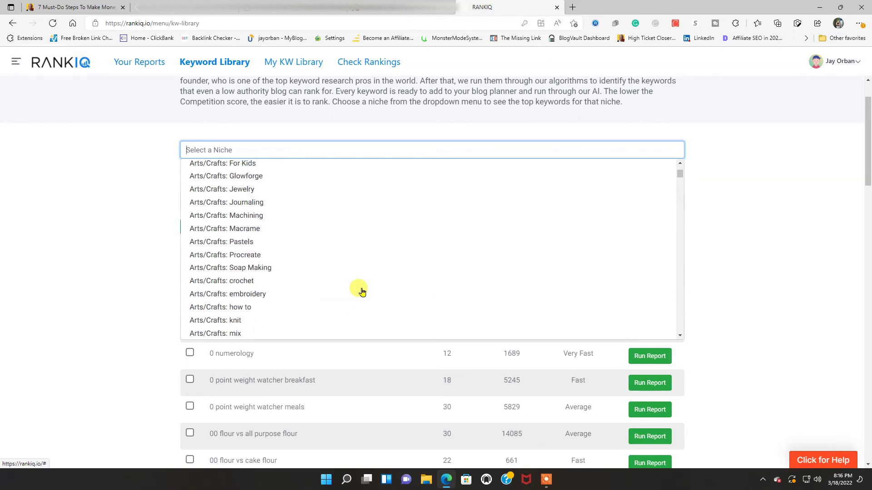
scroll(362, 291, "up", 3)
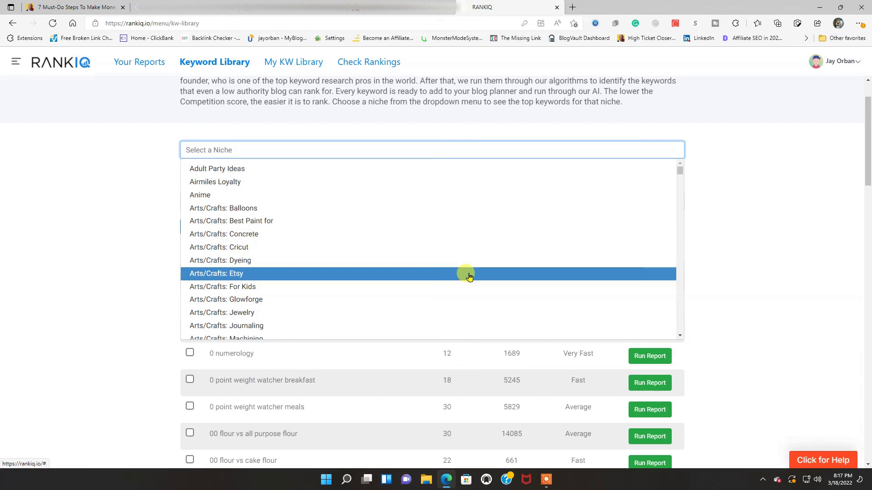
scroll(522, 288, "up", 2)
Examine the keyword entries listed beneath the arts and crafts niche options, then return to the start of the page.
scroll(564, 286, "down", 3)
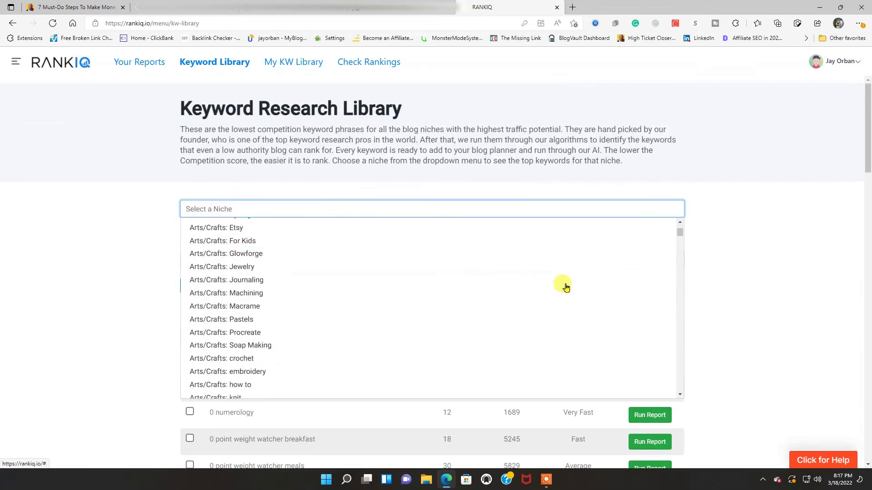
scroll(751, 329, "down", 3)
scroll(750, 327, "down", 1)
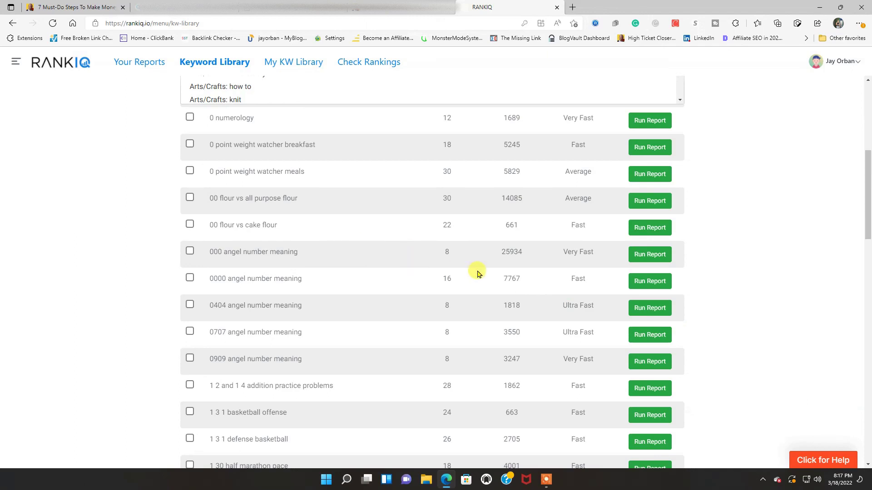
scroll(486, 312, "up", 6)
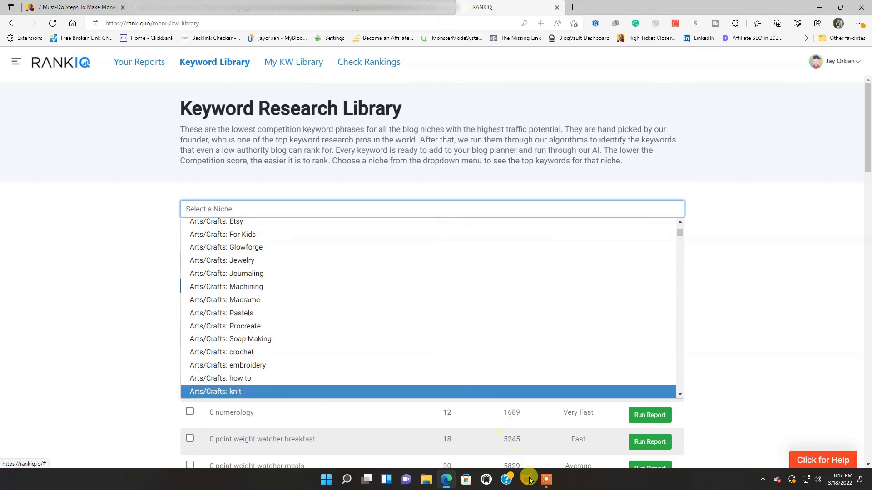
left_click(545, 480)
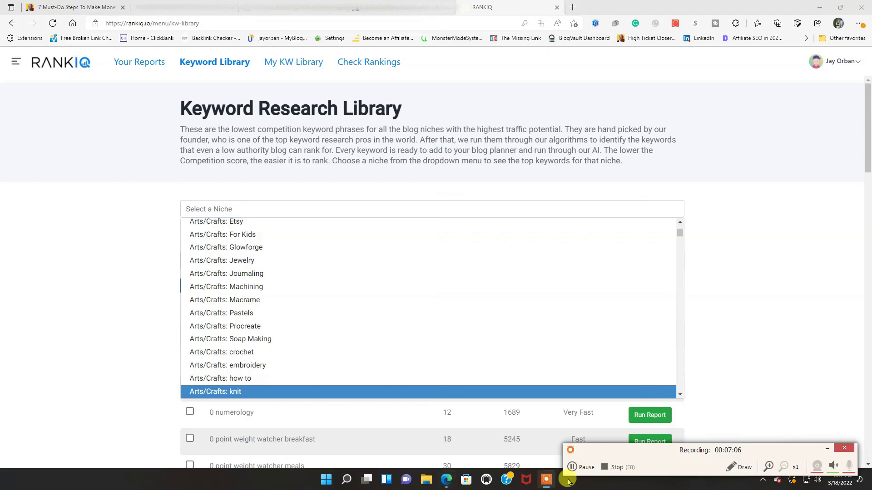